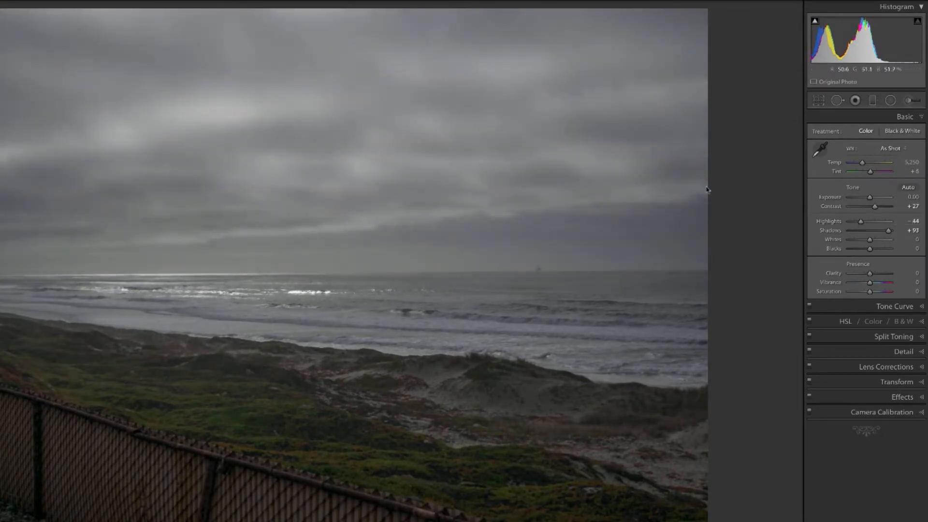
# Step: Set the seascape's Clarity to +42 and split-tone the highlights with hue 317 and saturation 45
pyautogui.moveTo(870, 274); pyautogui.dragTo(879, 276)
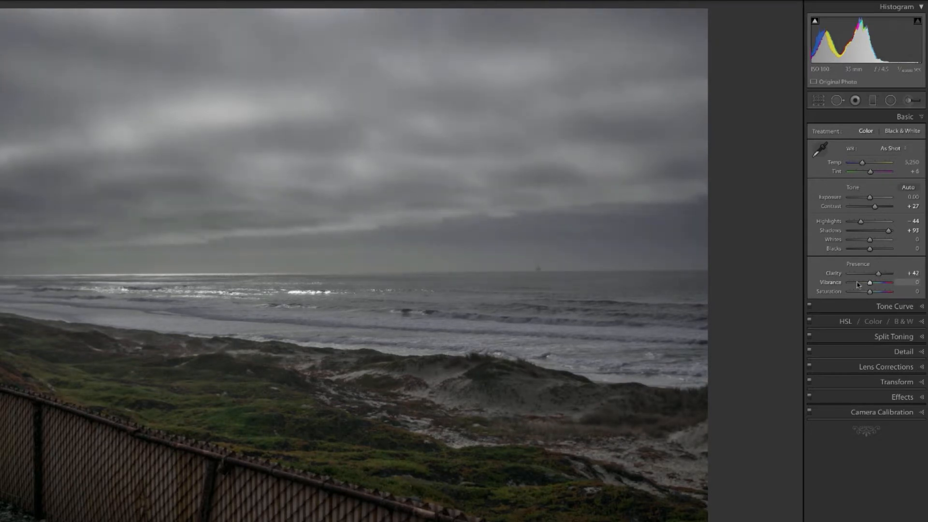
pyautogui.click(918, 338)
pyautogui.moveTo(847, 197); pyautogui.dragTo(888, 213)
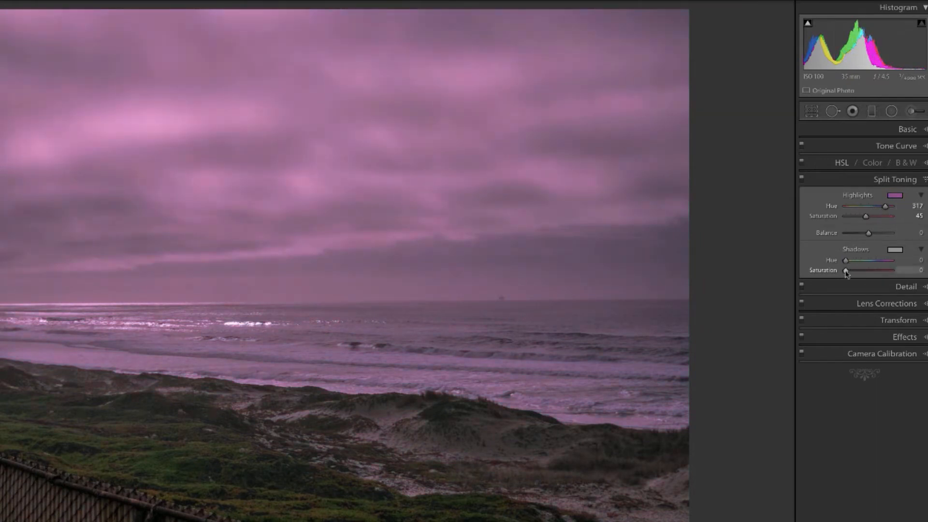
# Step: Split-tone the shadows with hue 154 and saturation 29, refining highlight saturation to 43 and balance to +23
pyautogui.moveTo(847, 269); pyautogui.dragTo(865, 262)
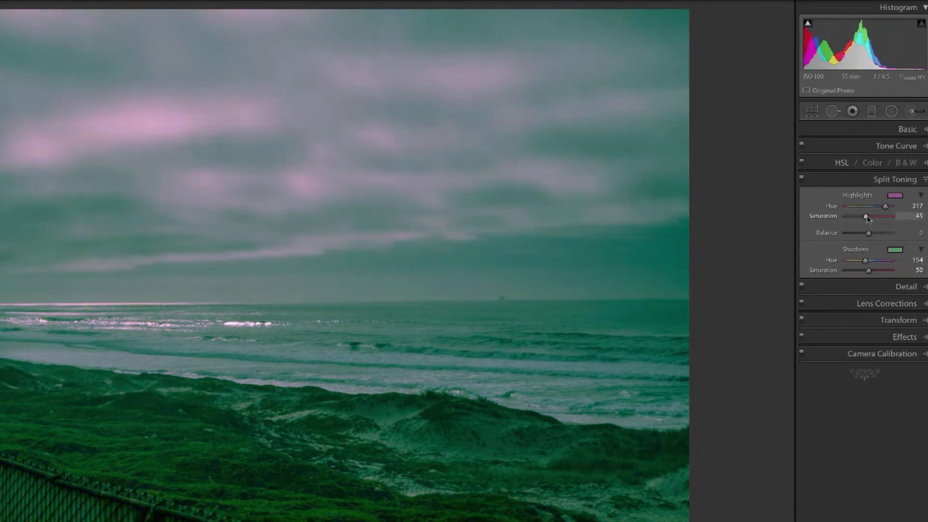
pyautogui.moveTo(867, 218)
pyautogui.mouseDown()
pyautogui.moveTo(891, 221)
pyautogui.moveTo(846, 218)
pyautogui.moveTo(865, 218)
pyautogui.mouseUp()
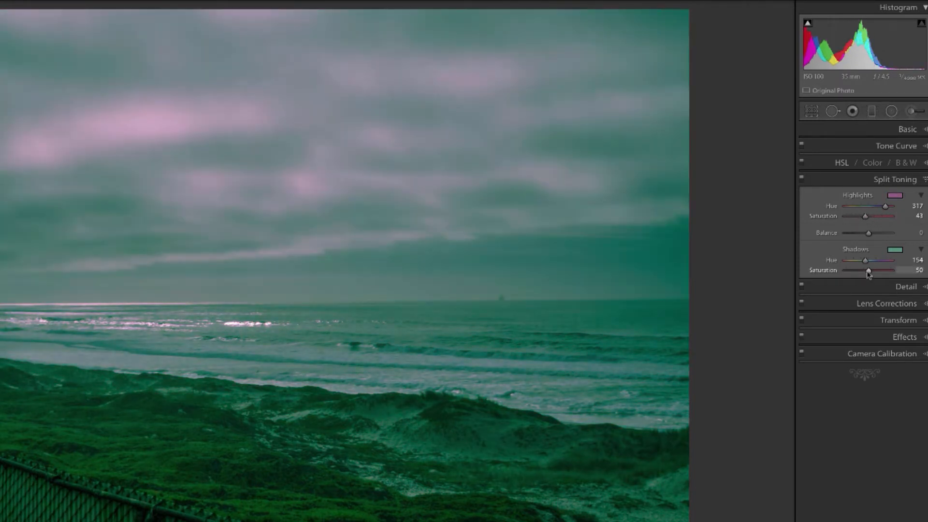
pyautogui.moveTo(868, 274); pyautogui.dragTo(856, 289)
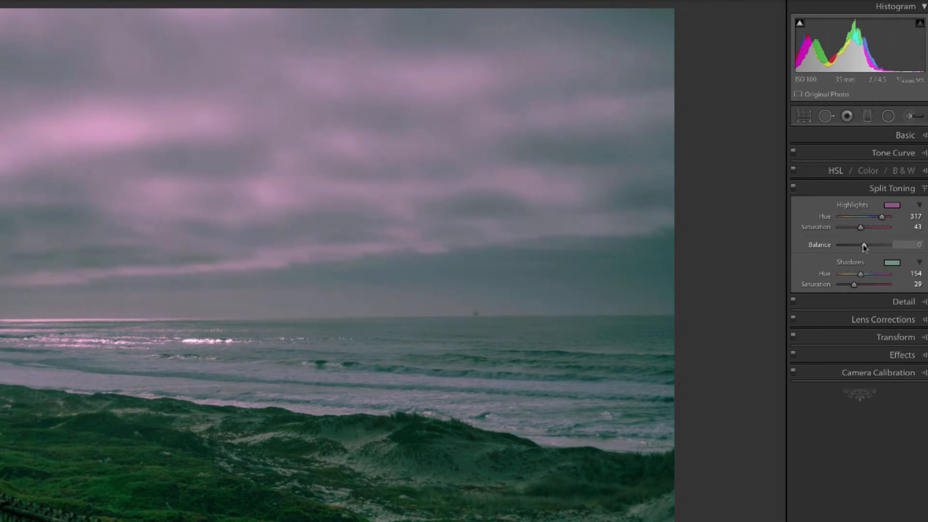
pyautogui.moveTo(864, 247); pyautogui.dragTo(838, 254)
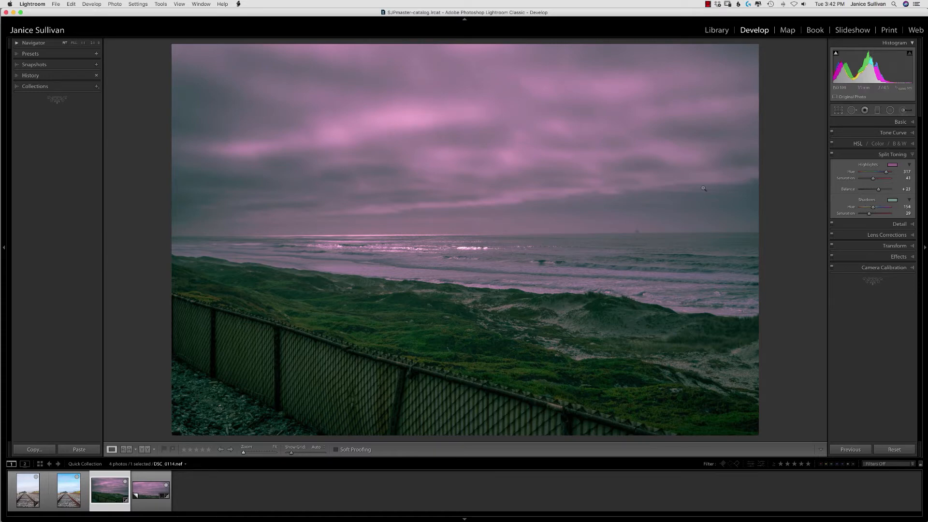
# Step: Crop the seascape to remove the fence and lower foreground
pyautogui.click(839, 111)
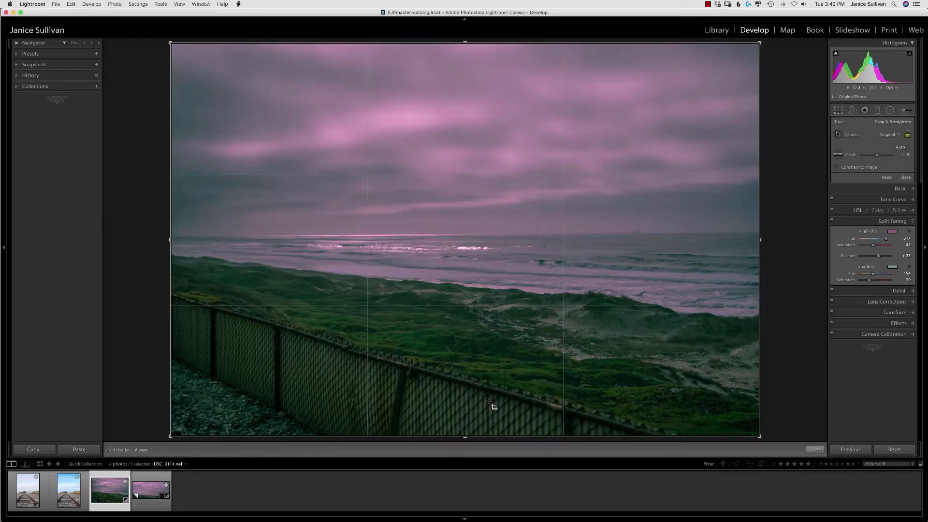
pyautogui.moveTo(463, 437); pyautogui.dragTo(464, 408)
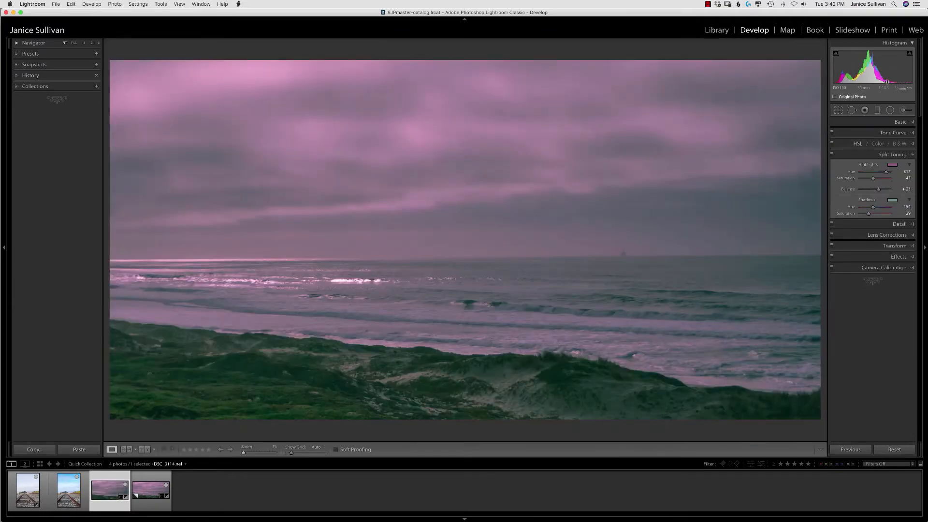
pyautogui.moveTo(872, 70)
pyautogui.mouseDown()
pyautogui.moveTo(881, 70)
pyautogui.moveTo(872, 71)
pyautogui.mouseUp()
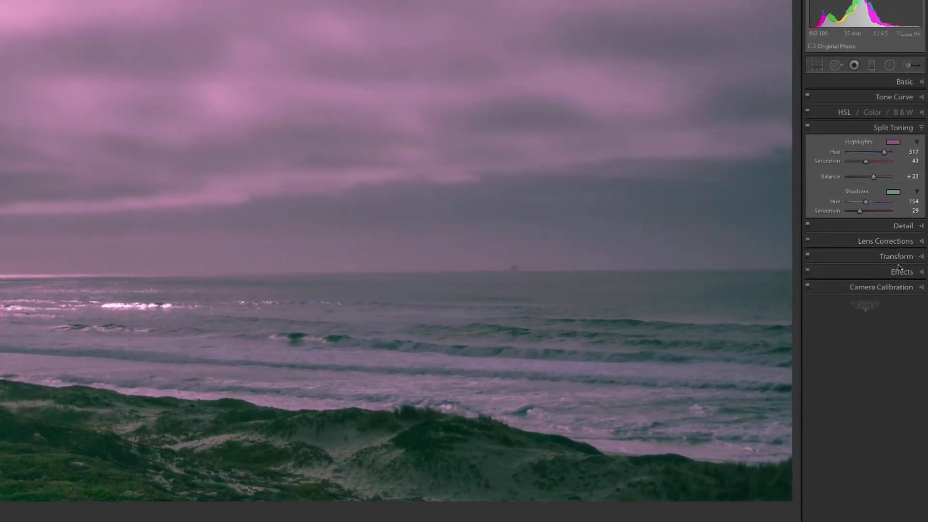
# Step: Adjust the cropped seascape's post-crop vignetting in the Highlight Priority style
pyautogui.click(899, 274)
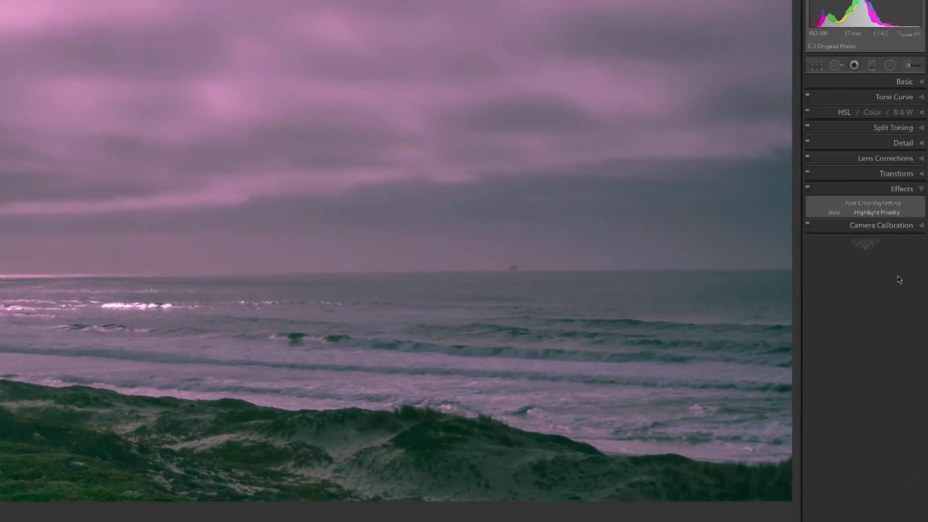
pyautogui.moveTo(867, 224)
pyautogui.mouseDown()
pyautogui.moveTo(858, 224)
pyautogui.moveTo(873, 224)
pyautogui.mouseUp()
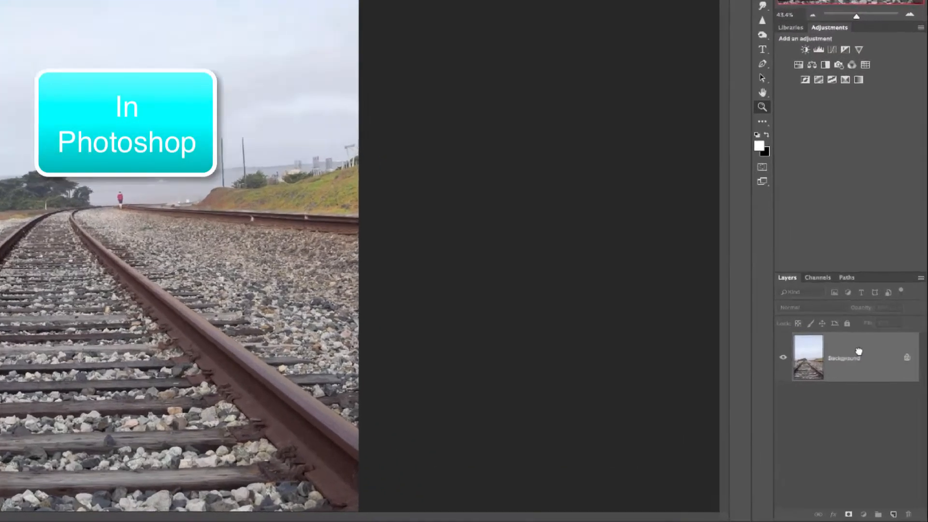
# Step: In Photoshop, duplicate the railway photo's Background layer and convert the image to Lab Color without flattening
pyautogui.moveTo(884, 414); pyautogui.dragTo(888, 513)
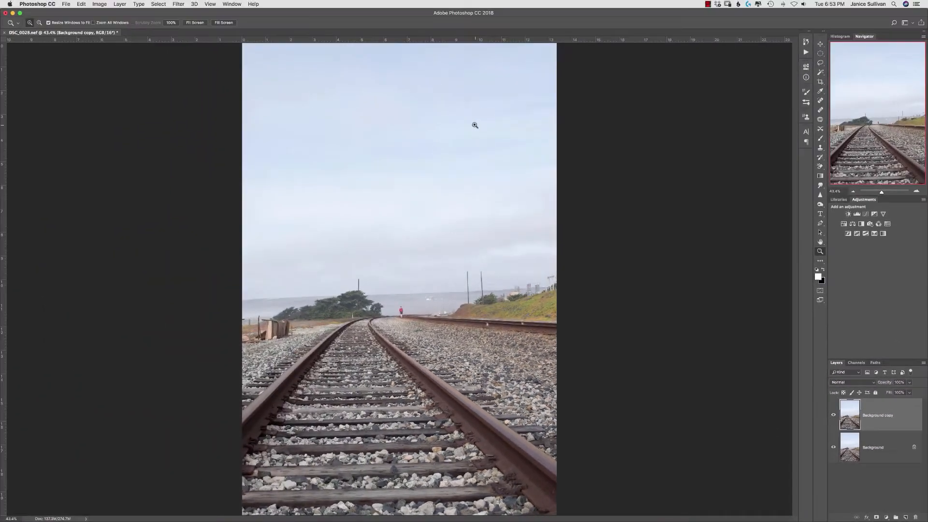
pyautogui.click(103, 5)
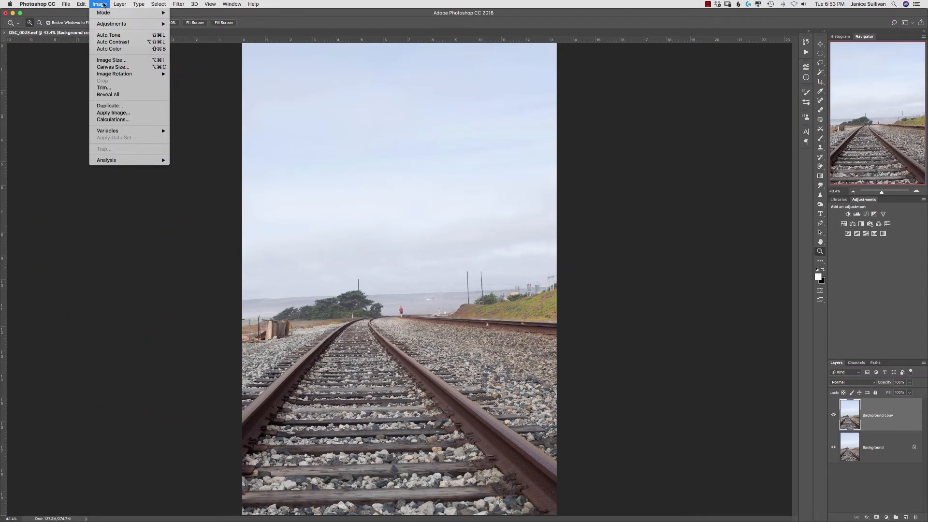
pyautogui.moveTo(104, 13)
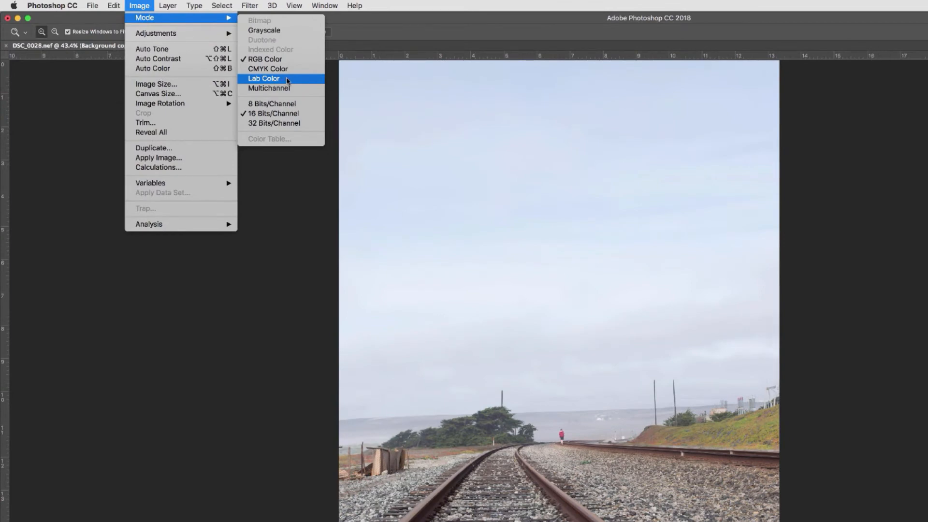
pyautogui.click(288, 79)
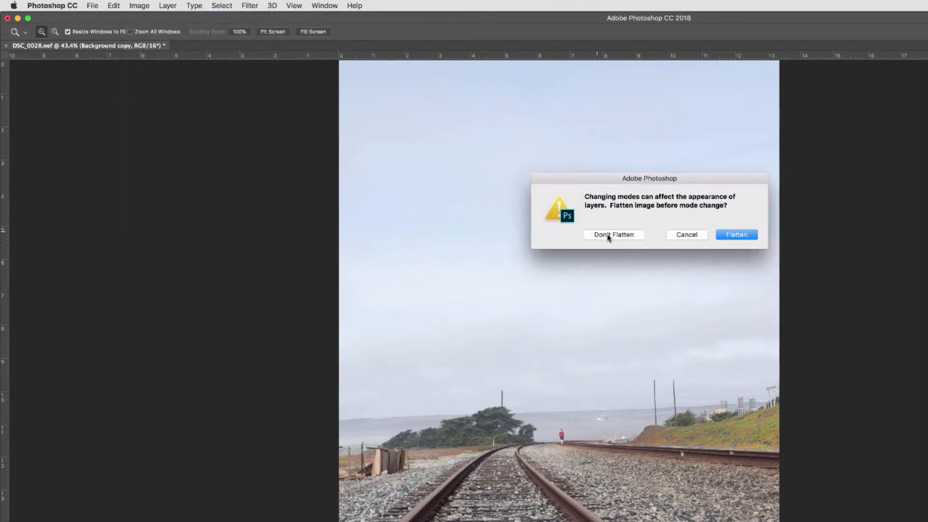
pyautogui.click(617, 236)
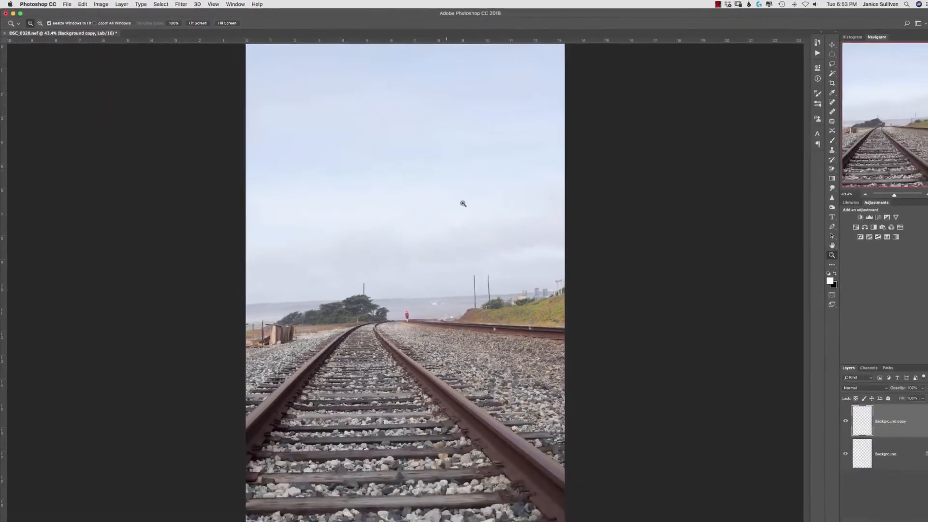
# Step: Start a Curves adjustment on the Background copy and steepen the a channel with endpoint inputs of 64 and -64
pyautogui.click(103, 5)
pyautogui.moveTo(116, 24)
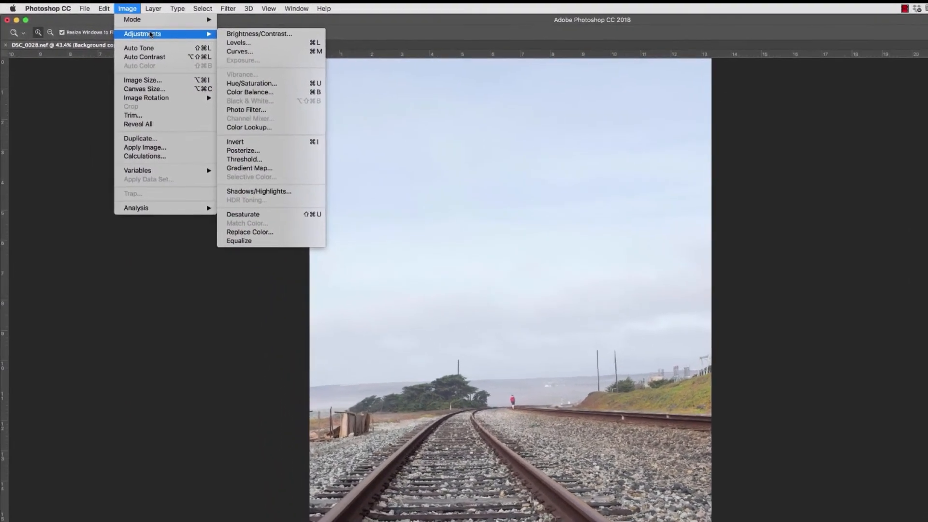
pyautogui.click(257, 53)
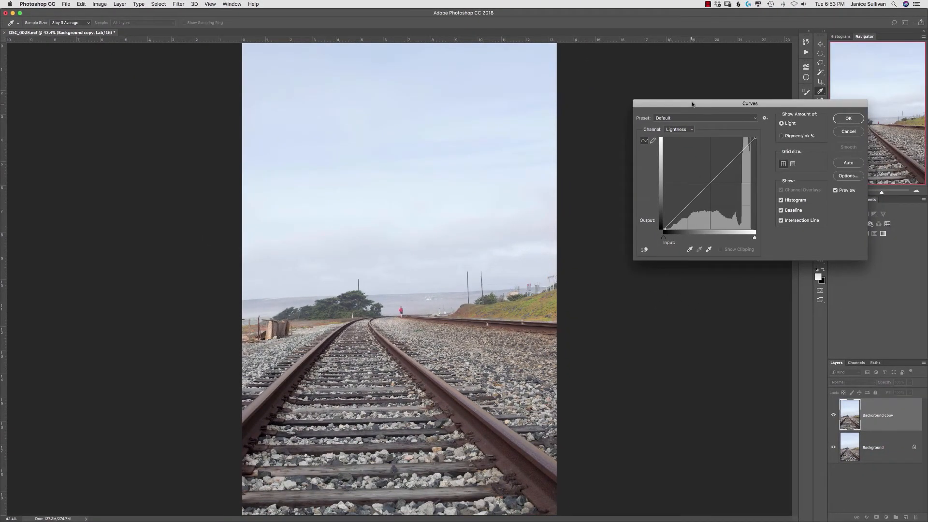
pyautogui.moveTo(692, 104); pyautogui.dragTo(611, 88)
pyautogui.click(598, 113)
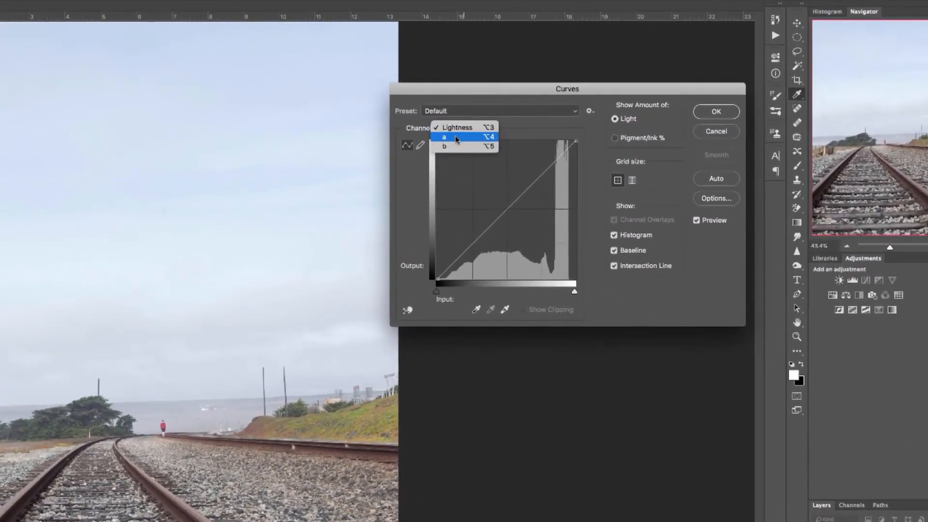
pyautogui.click(456, 139)
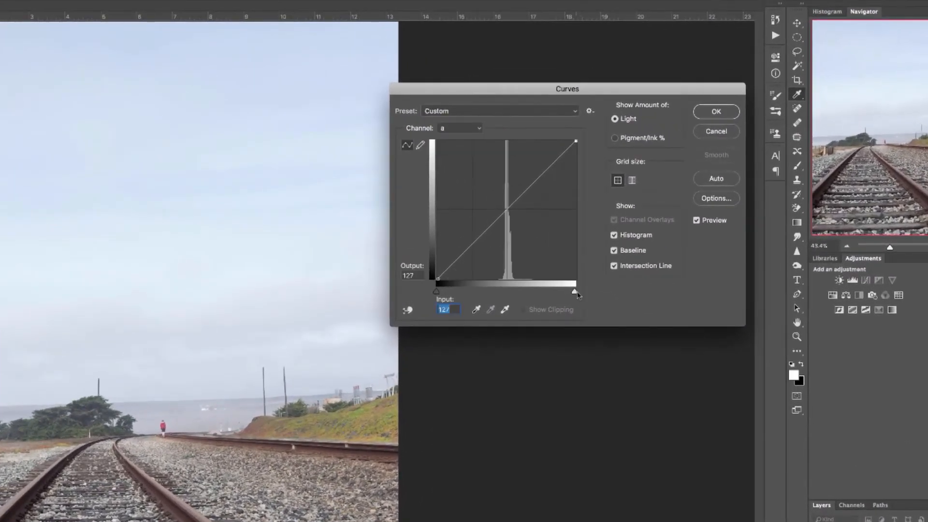
pyautogui.moveTo(575, 293); pyautogui.dragTo(540, 291)
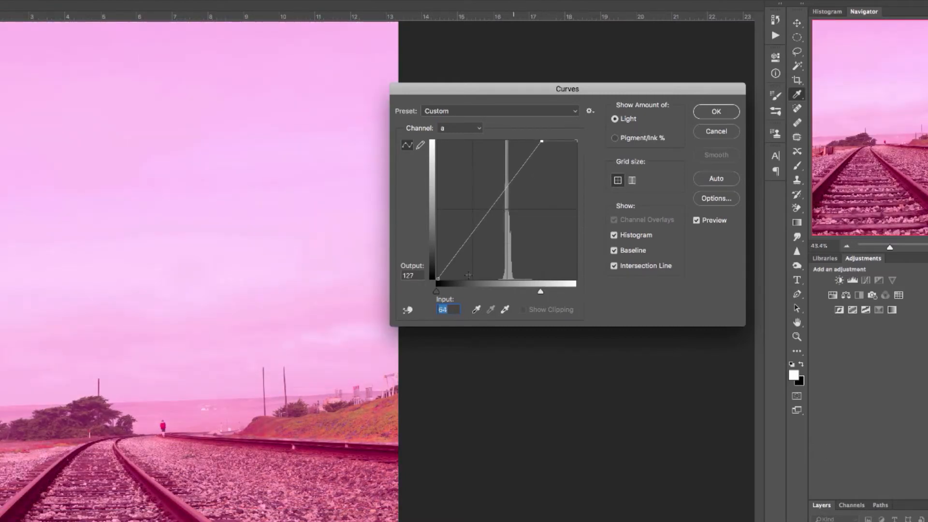
pyautogui.click(436, 293)
pyautogui.moveTo(436, 293); pyautogui.dragTo(472, 296)
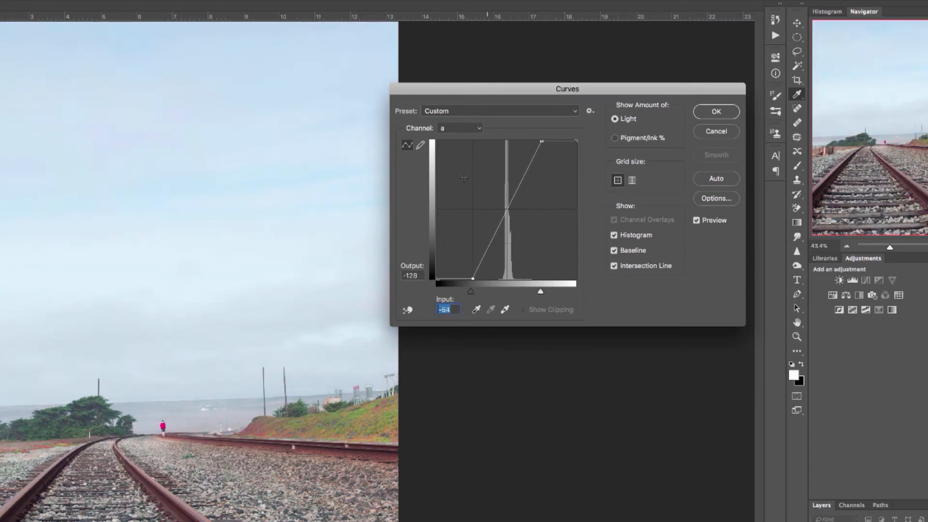
# Step: Steepen the b channel curve with endpoint inputs of about 64 and -63, and apply the Curves adjustment
pyautogui.click(467, 128)
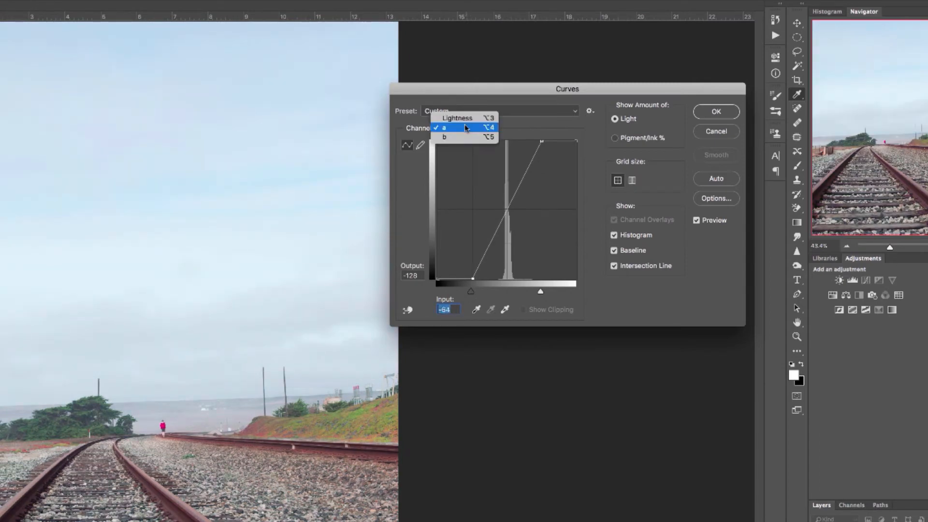
pyautogui.click(466, 137)
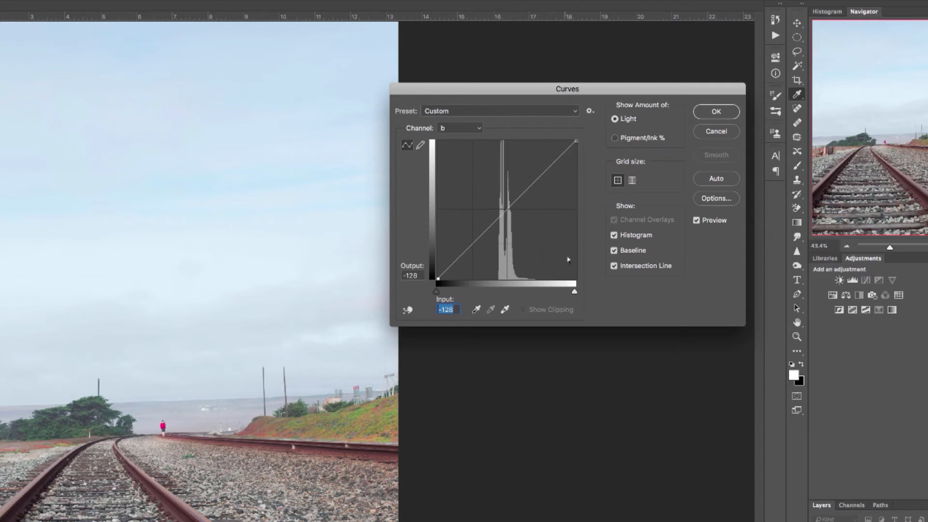
pyautogui.click(575, 291)
pyautogui.moveTo(575, 292); pyautogui.dragTo(541, 292)
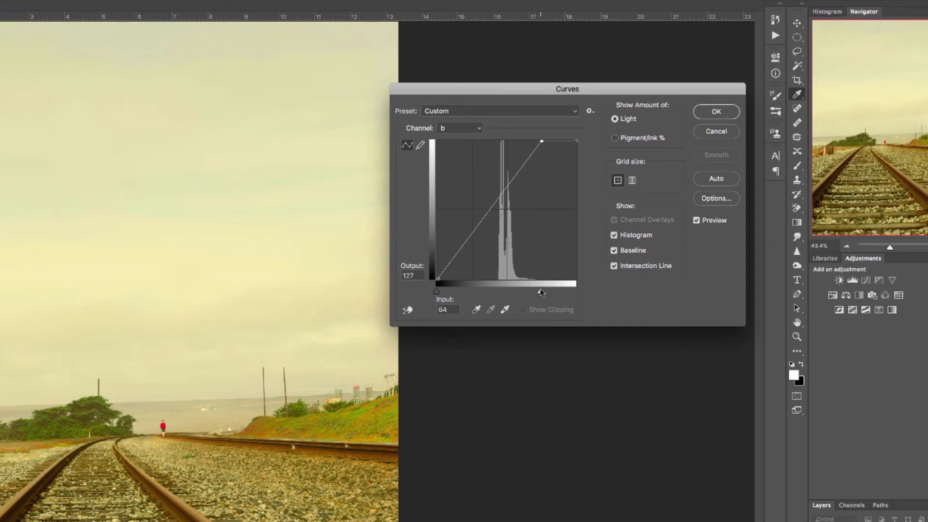
pyautogui.moveTo(541, 292); pyautogui.dragTo(540, 292)
pyautogui.click(436, 292)
pyautogui.moveTo(436, 293); pyautogui.dragTo(471, 293)
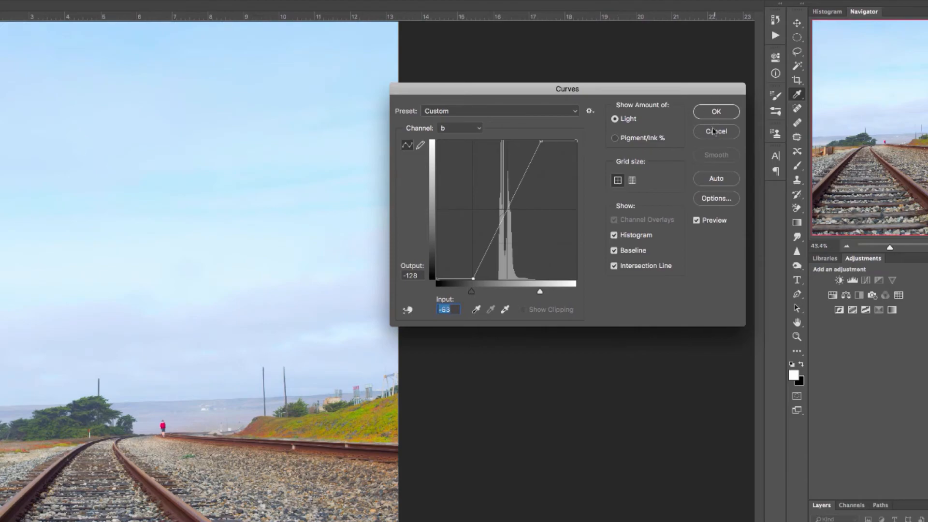
pyautogui.click(716, 112)
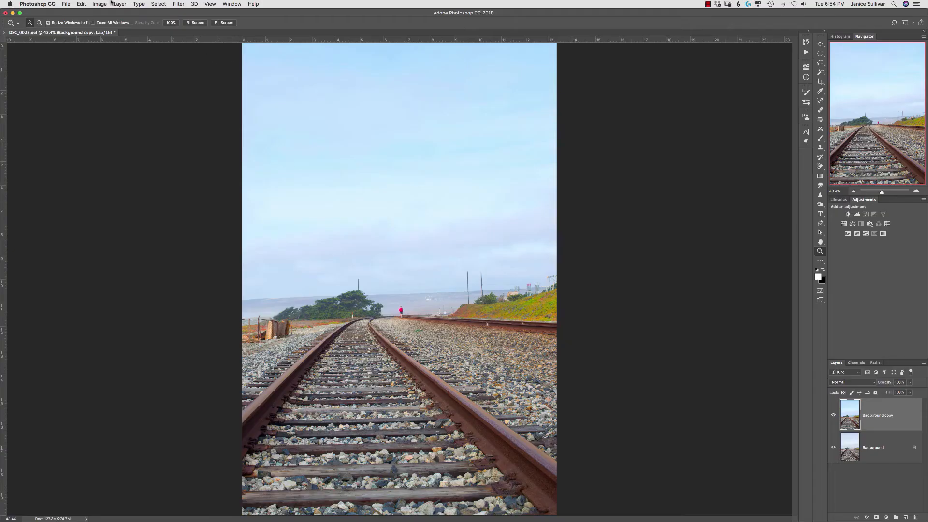
# Step: Convert the image back to RGB Color without flattening the layers
pyautogui.click(99, 4)
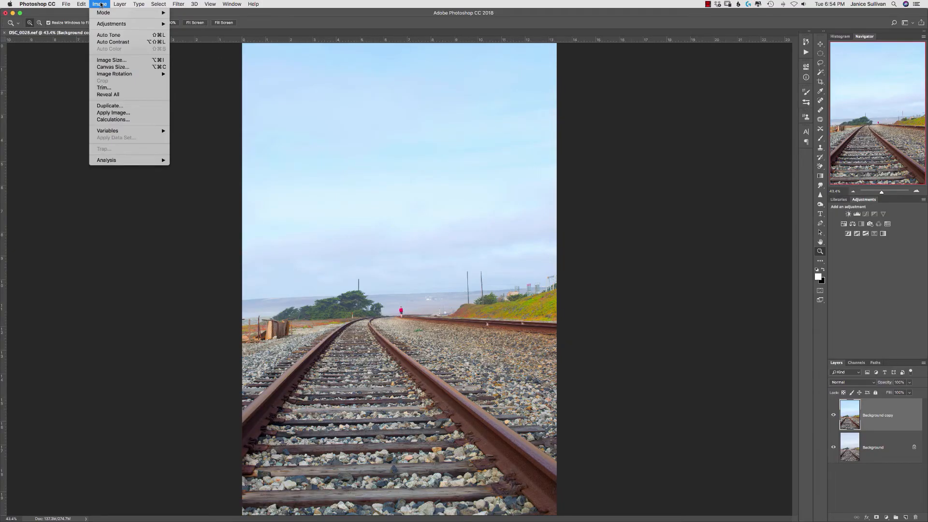
pyautogui.moveTo(108, 14)
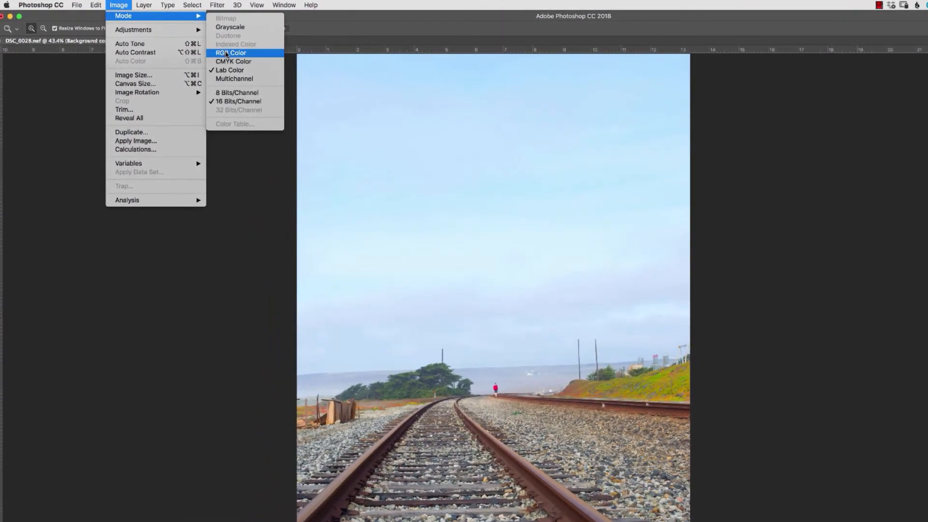
pyautogui.click(225, 53)
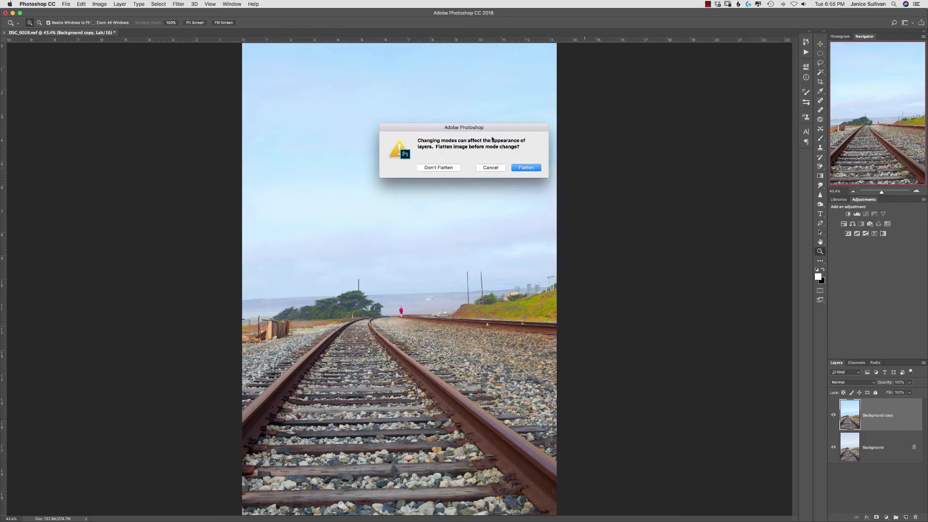
pyautogui.click(446, 167)
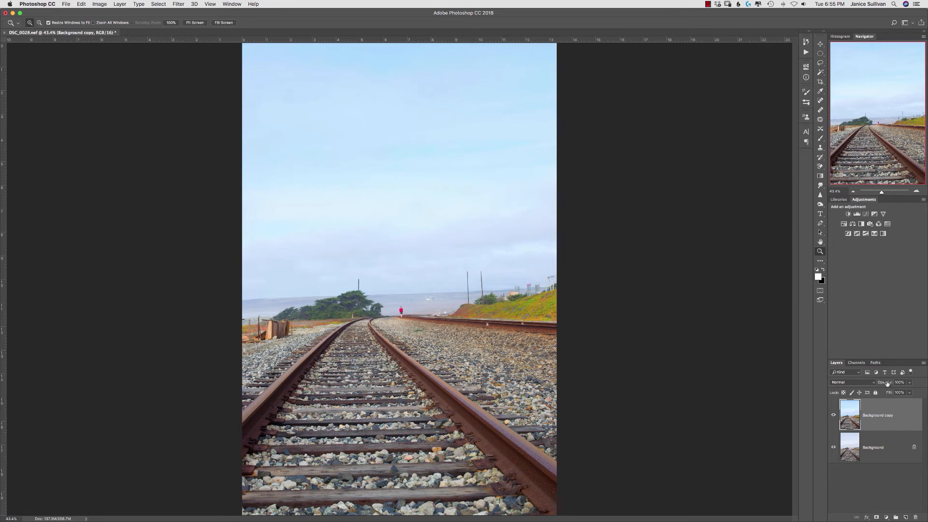
# Step: Set the Background copy layer's opacity to 91% and toggle its visibility to compare before and after
pyautogui.moveTo(888, 383); pyautogui.dragTo(855, 385)
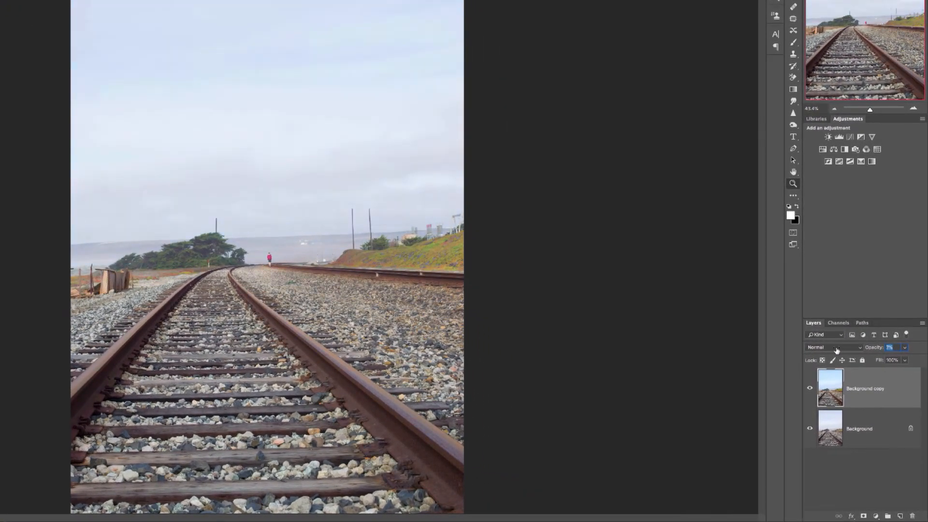
pyautogui.moveTo(837, 350); pyautogui.dragTo(903, 350)
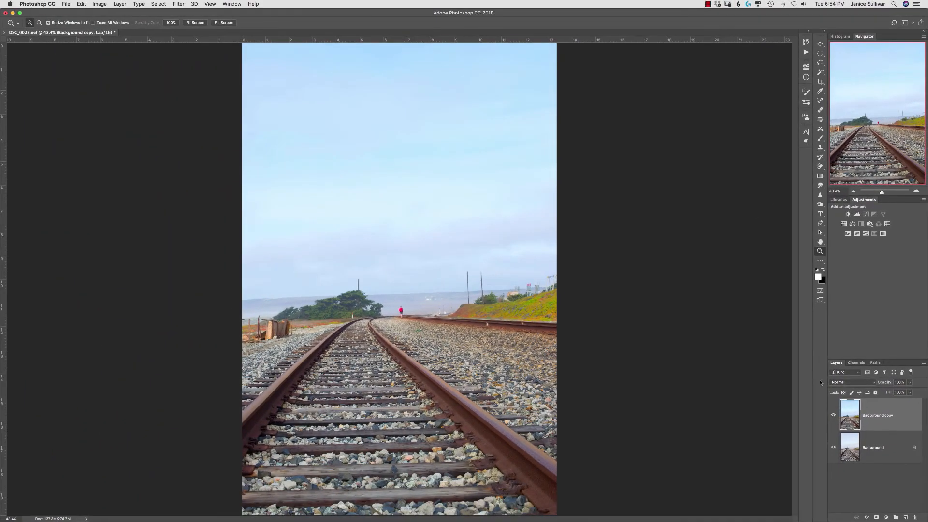
pyautogui.click(834, 415)
pyautogui.click(834, 415)
# Step: Start the Camera Raw Filter on the Background copy layer, set Contrast to -2 and raise Clarity slightly
pyautogui.click(177, 4)
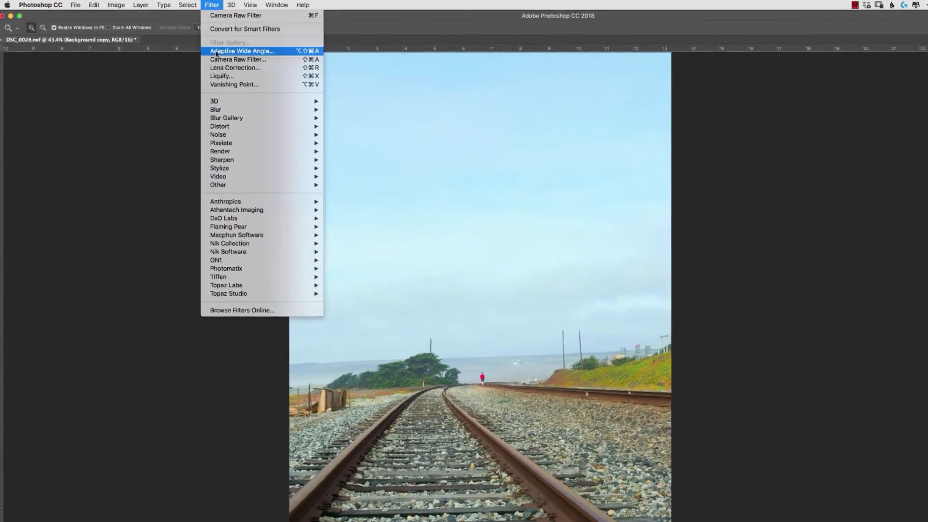
pyautogui.click(232, 62)
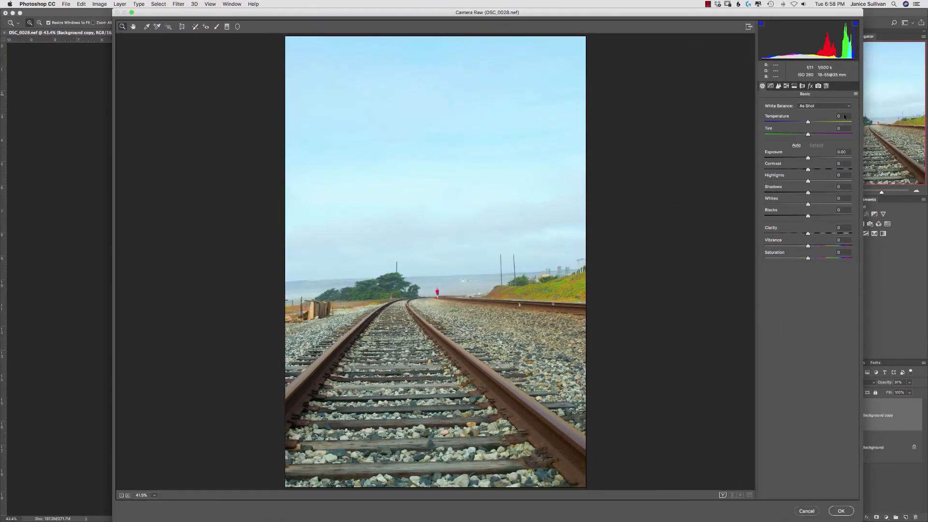
pyautogui.moveTo(807, 170)
pyautogui.mouseDown()
pyautogui.moveTo(795, 170)
pyautogui.moveTo(807, 170)
pyautogui.mouseUp()
pyautogui.moveTo(808, 234)
pyautogui.mouseDown()
pyautogui.moveTo(825, 235)
pyautogui.moveTo(810, 236)
pyautogui.mouseUp()
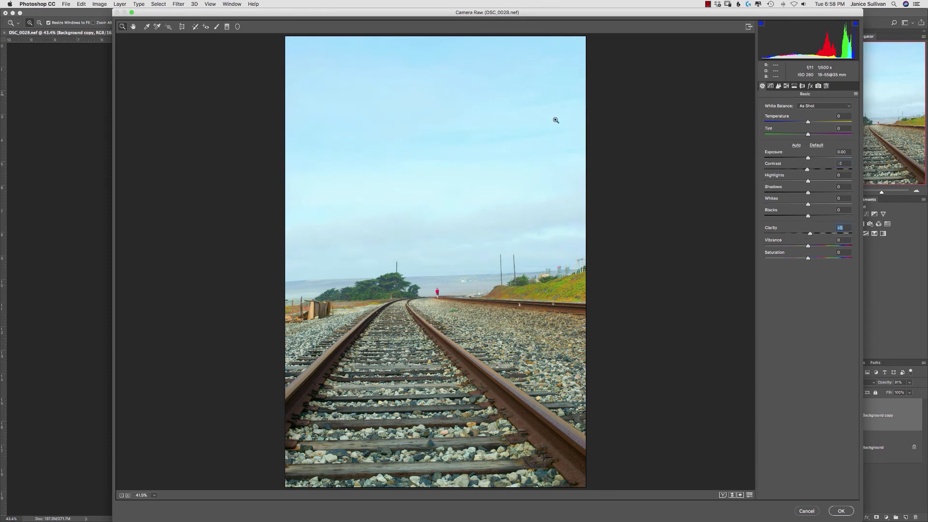
# Step: Draw a graduated filter from the top of the sky down to the horizon, with Dehaze about +22 and slightly lower Saturation
pyautogui.click(227, 27)
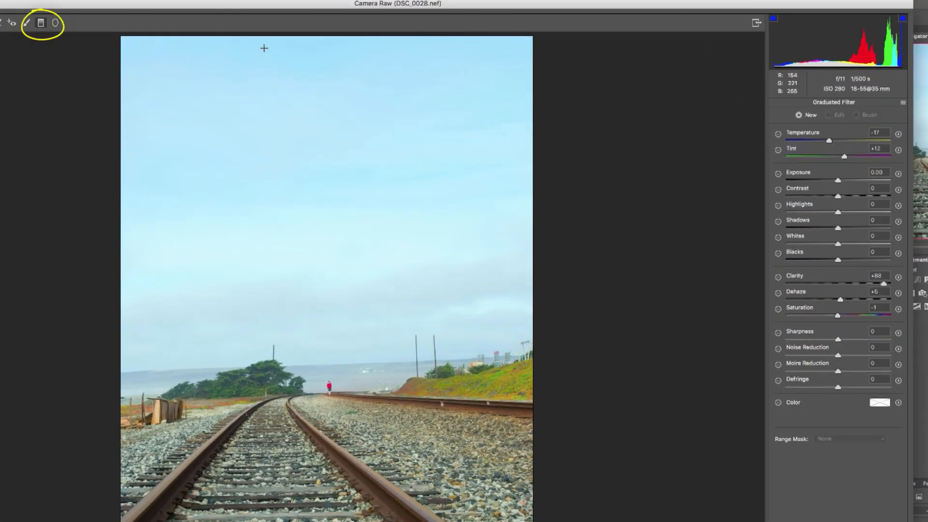
pyautogui.moveTo(321, 43); pyautogui.dragTo(317, 373)
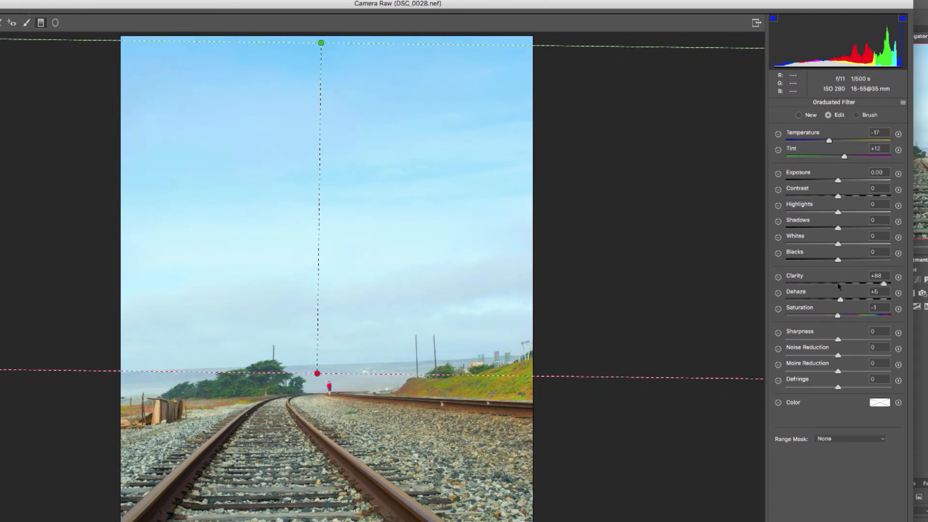
pyautogui.moveTo(841, 301); pyautogui.dragTo(849, 300)
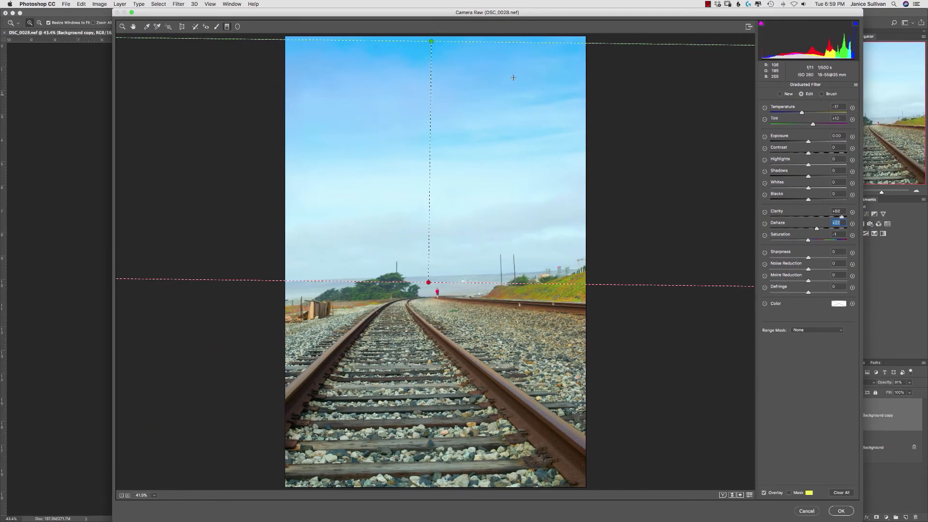
pyautogui.moveTo(807, 241); pyautogui.dragTo(805, 241)
# Step: Apply the Camera Raw Filter and toggle the Background copy layer's visibility to compare before and after
pyautogui.press('Return')
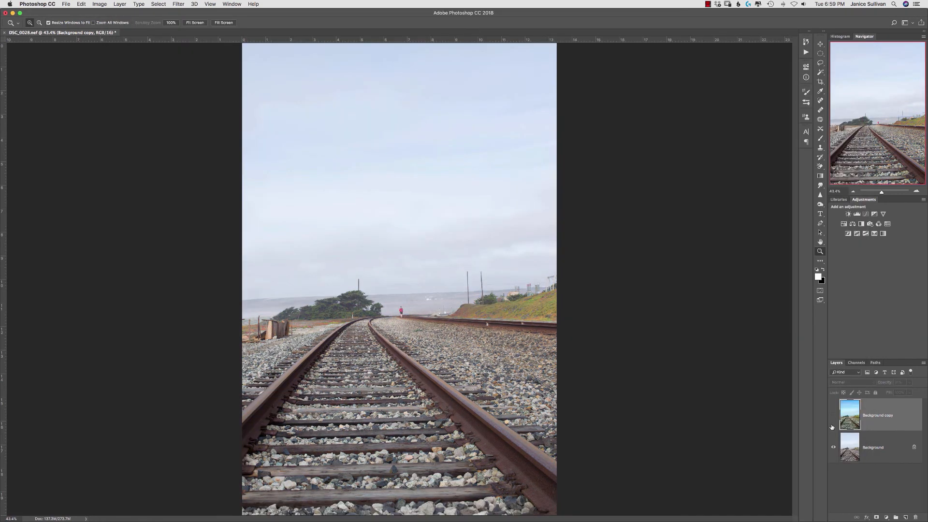
pyautogui.click(833, 416)
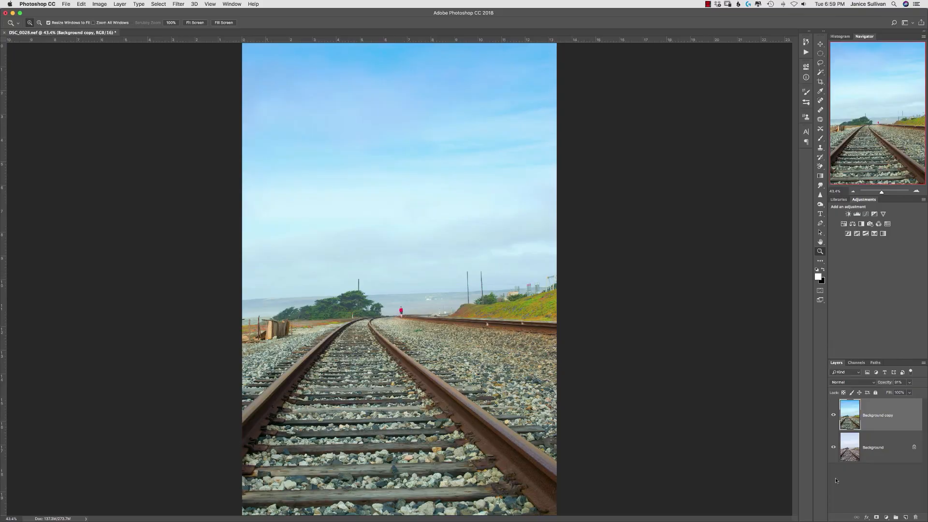